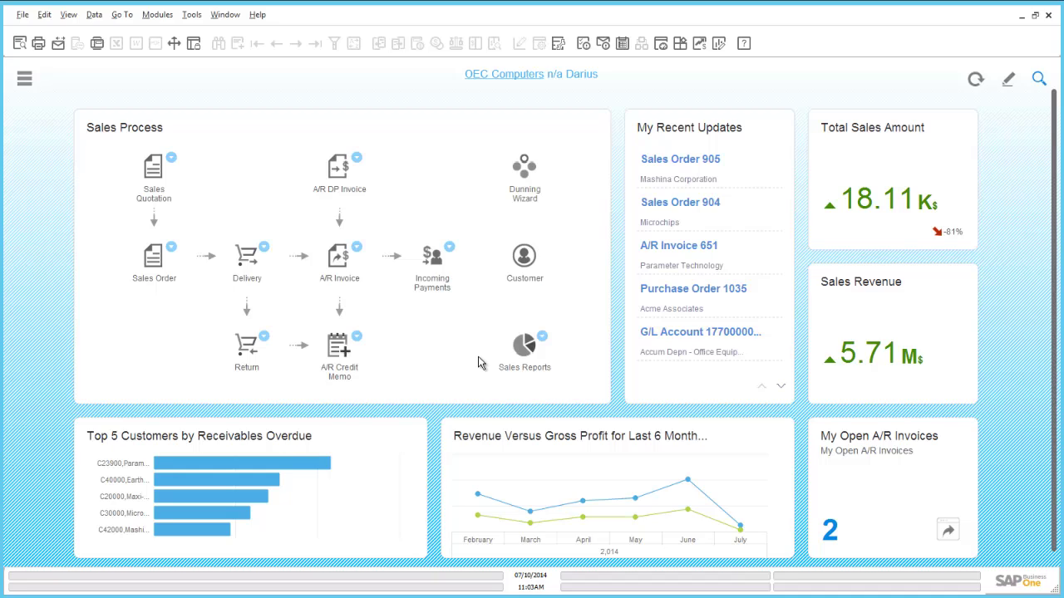
Open and close an empty sales order form, then view and close the sales order open items list
left_click(153, 255)
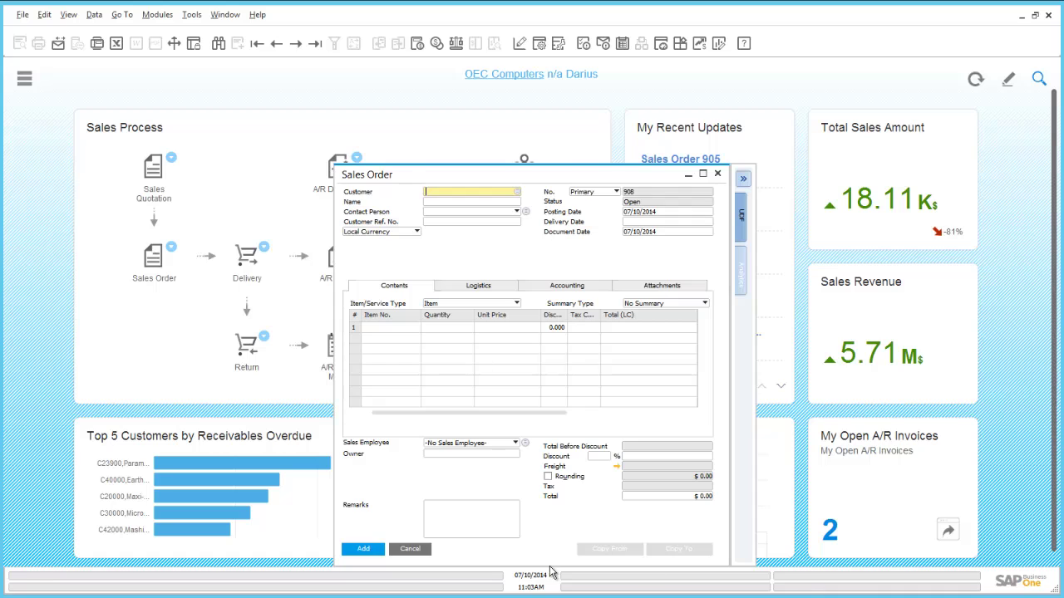
left_click(406, 551)
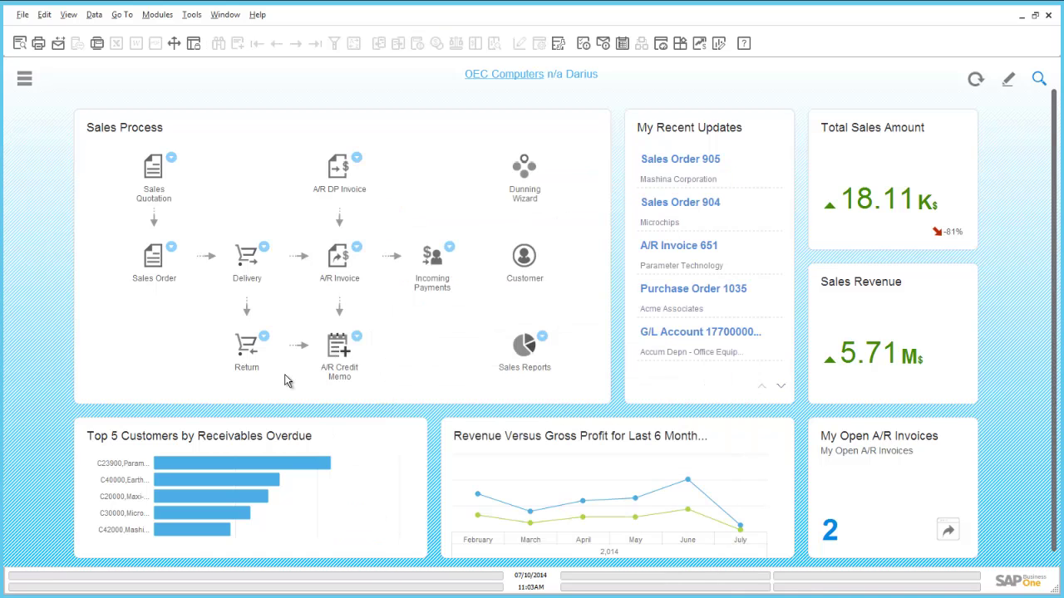
left_click(170, 250)
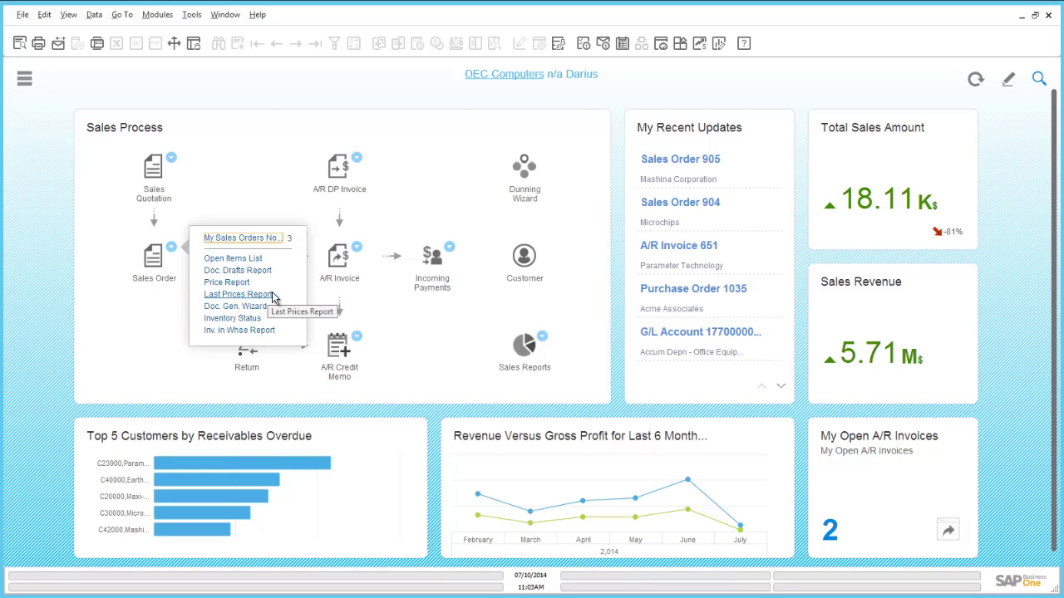
left_click(237, 257)
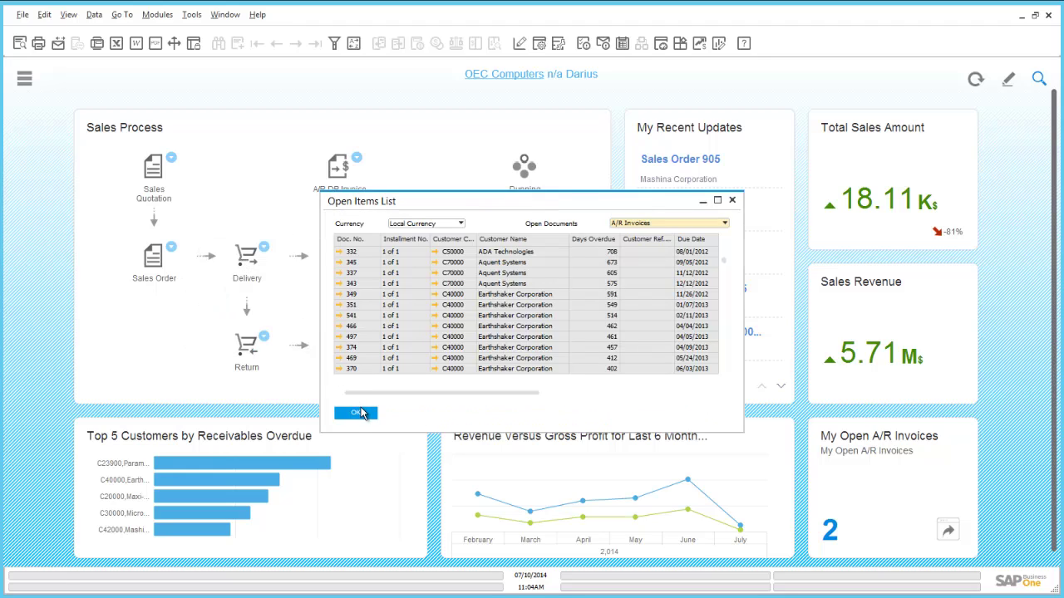
left_click(359, 413)
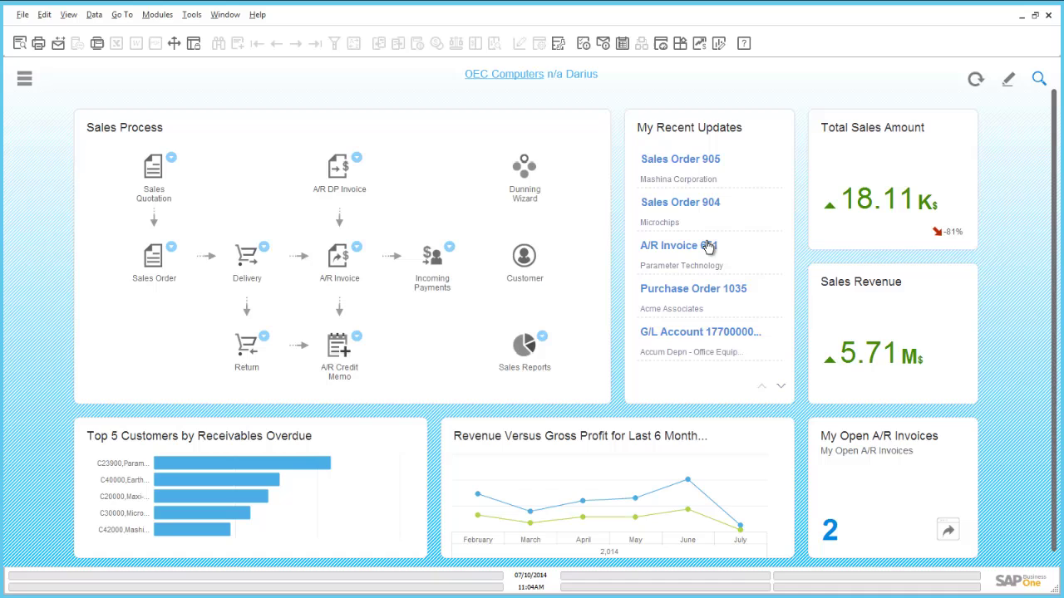
Inspect recently updated G/L account 17700000 and Sales Order 904, then page to older recent updates
left_click(683, 332)
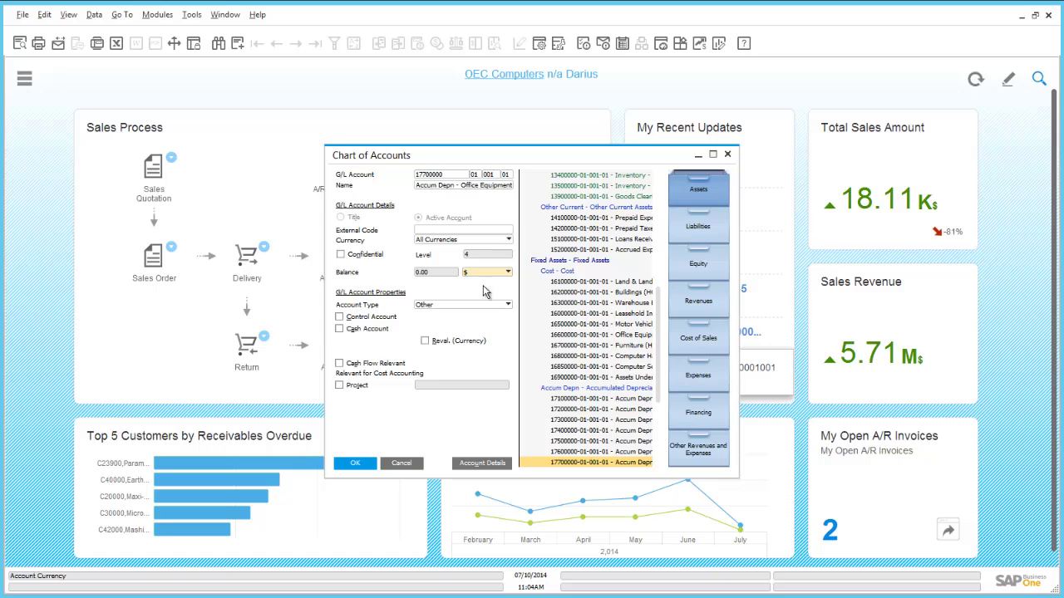
left_click(399, 462)
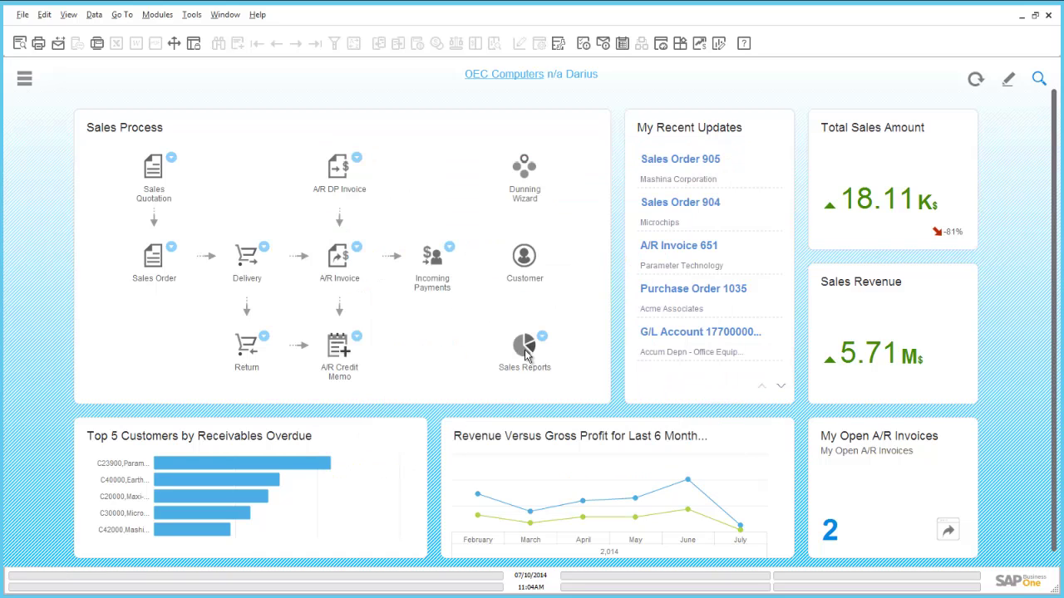
left_click(695, 203)
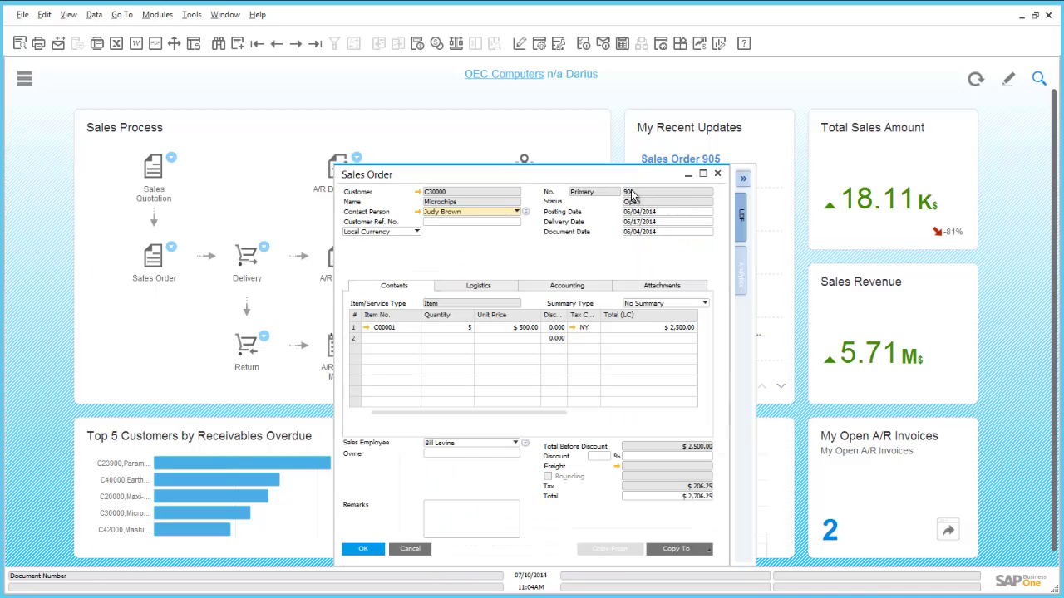
left_click(717, 174)
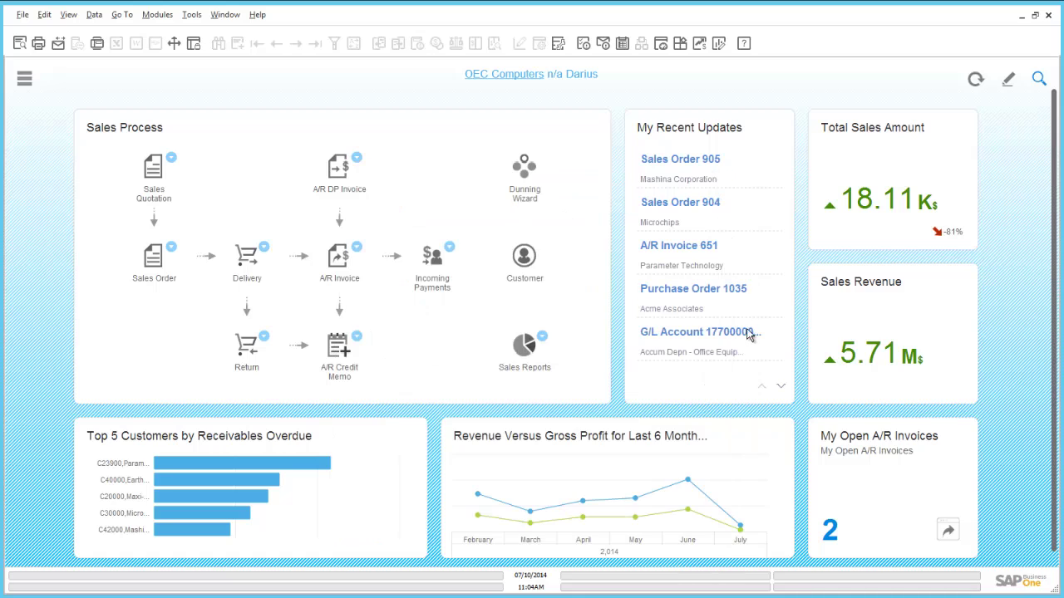
left_click(780, 385)
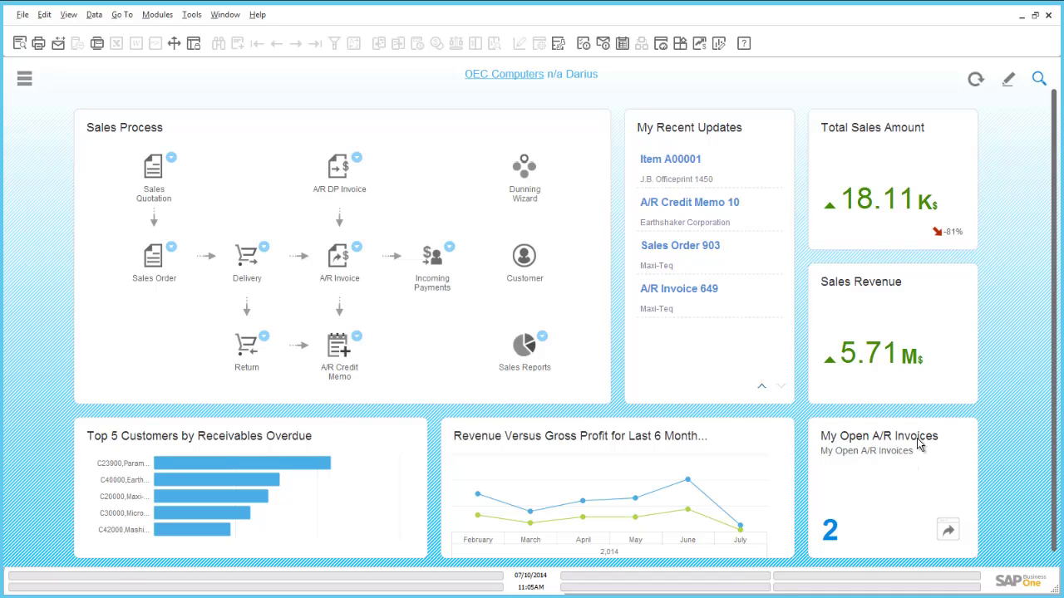
left_click(829, 532)
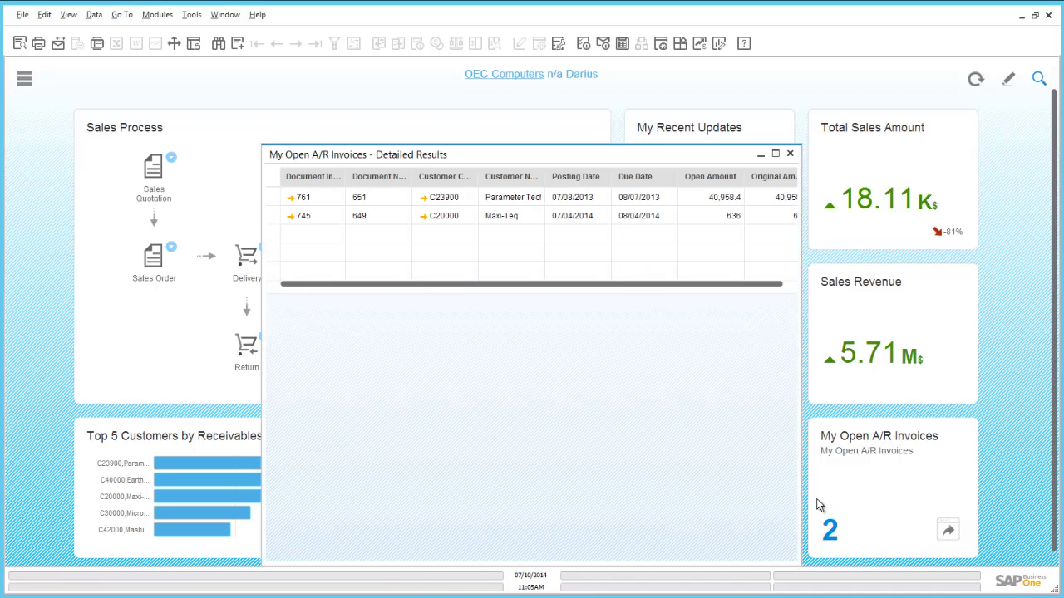
left_click(290, 198)
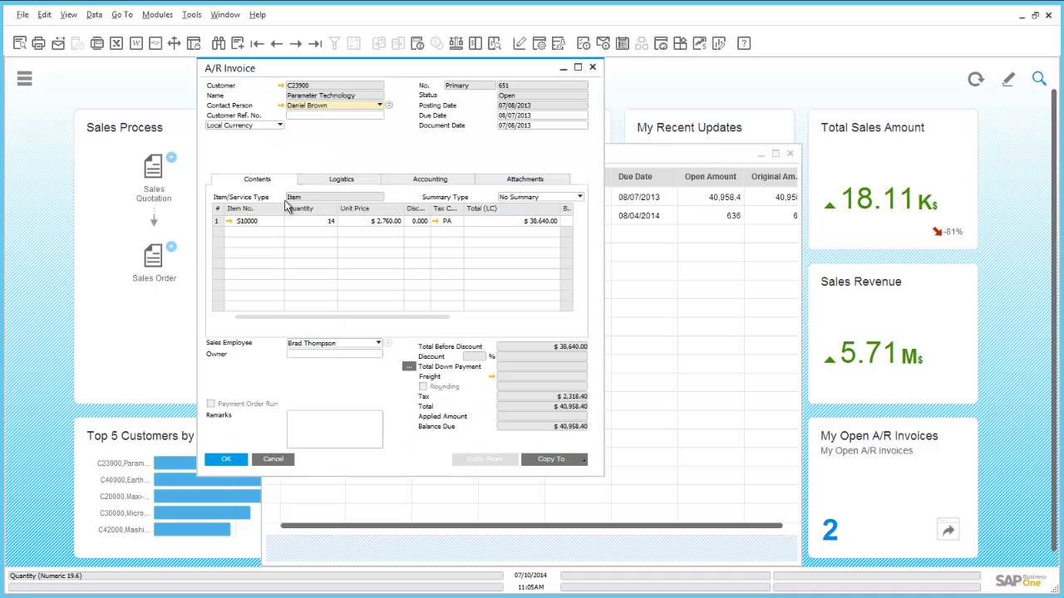
left_click(273, 458)
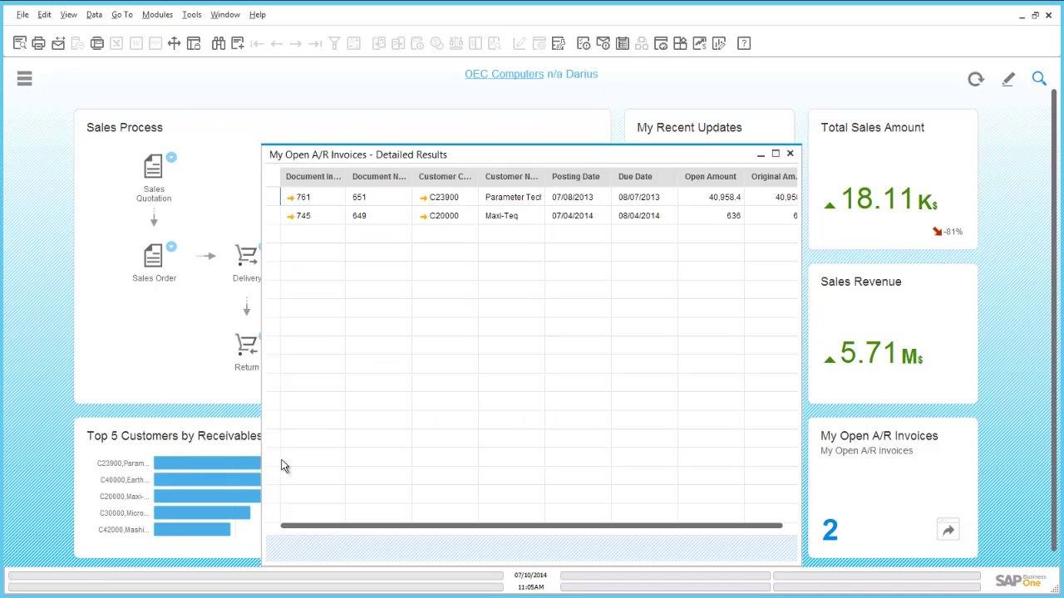
left_click(789, 153)
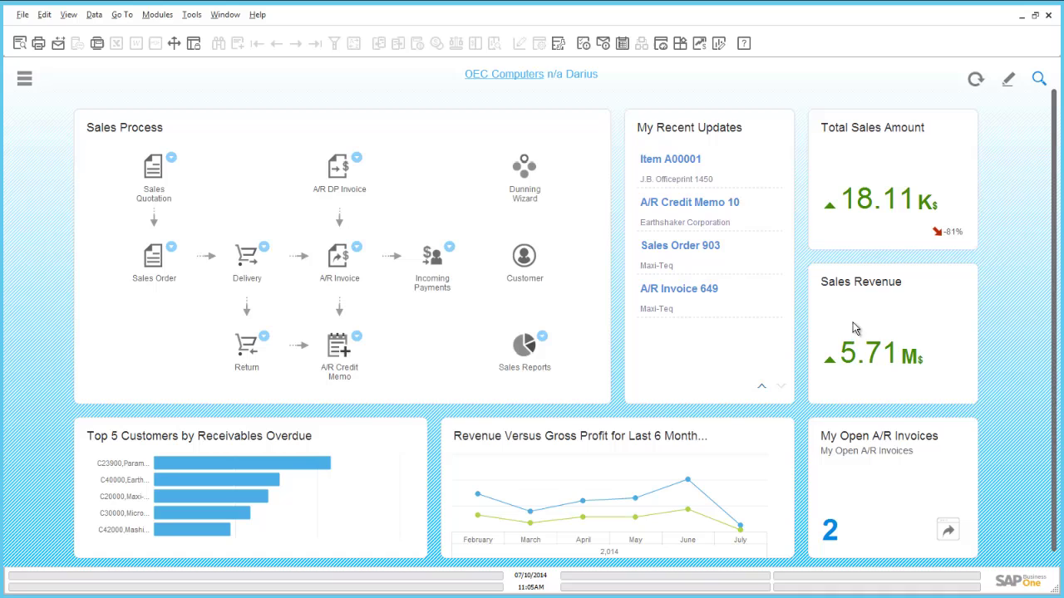
left_click(948, 534)
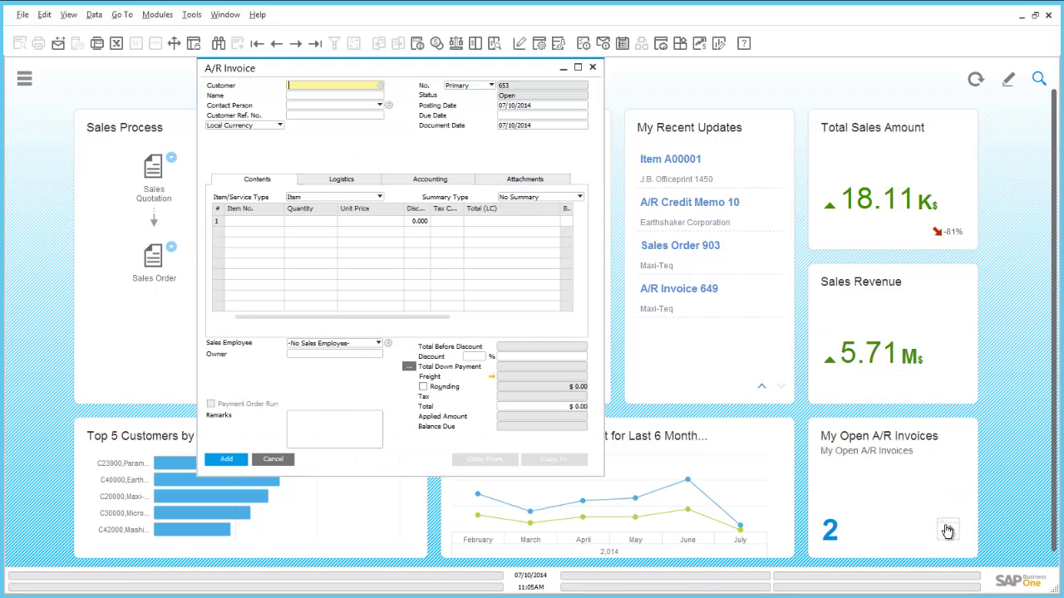
left_click(593, 68)
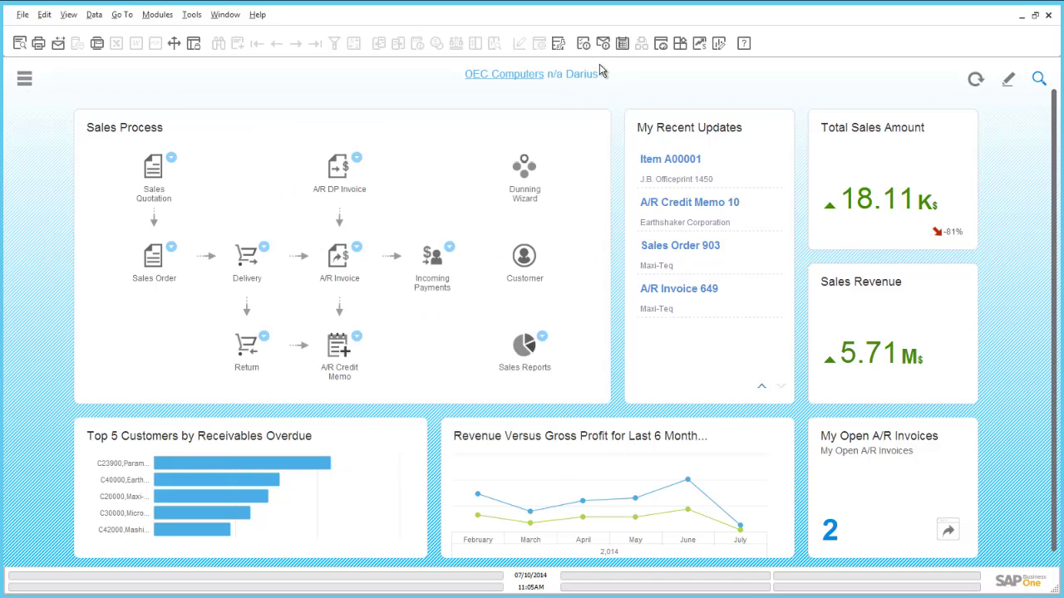
left_click(192, 14)
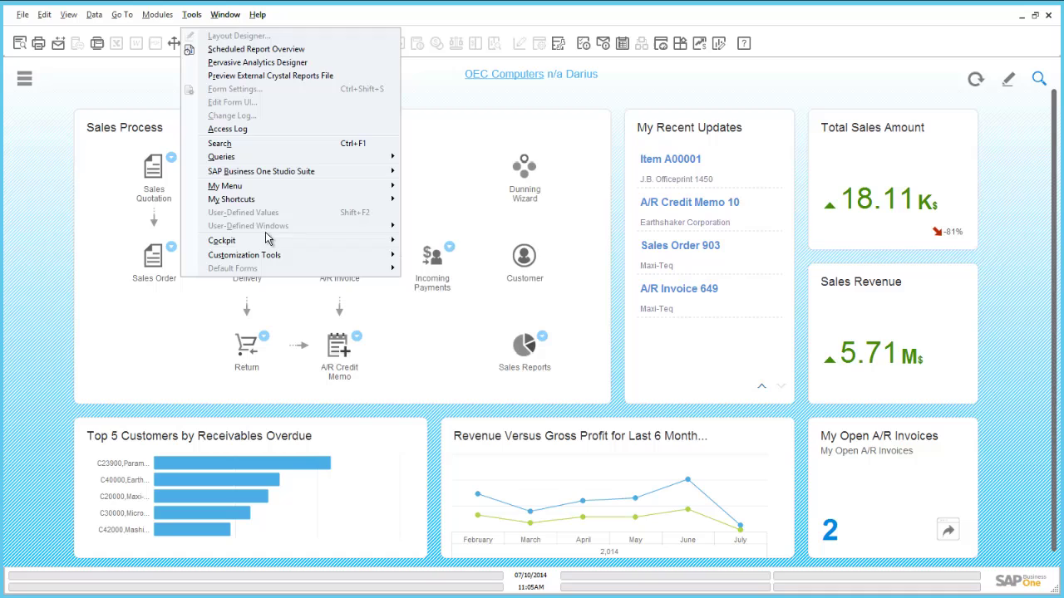
mouse_move(222, 240)
left_click(445, 278)
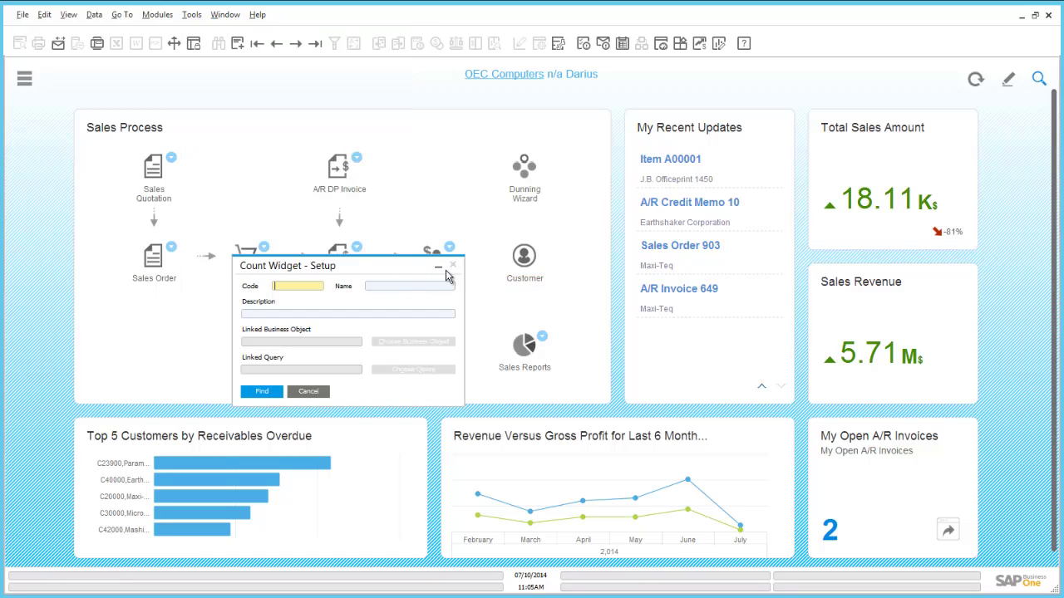
left_click(239, 45)
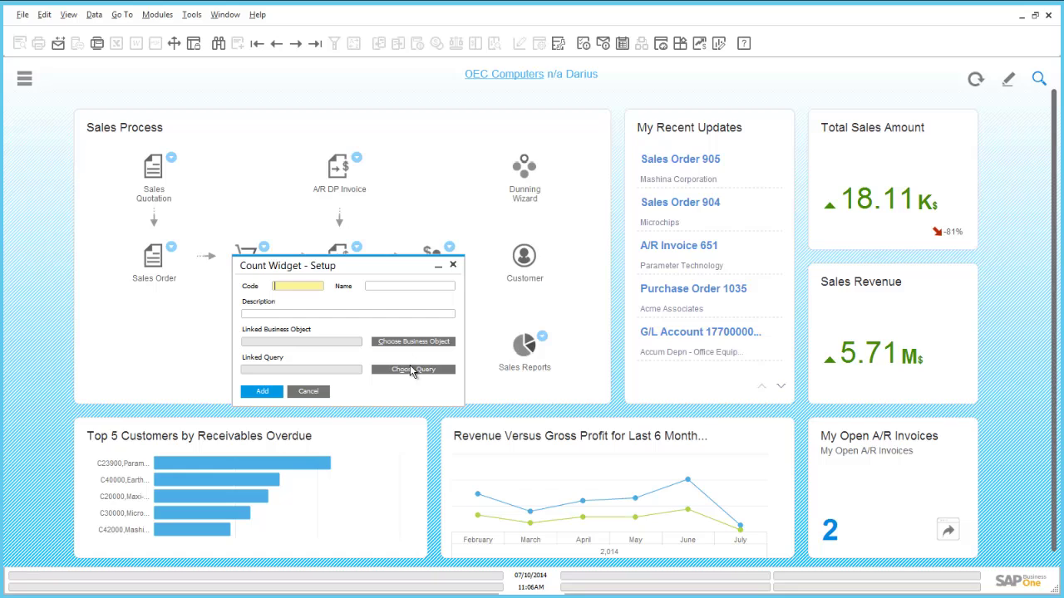
left_click(307, 391)
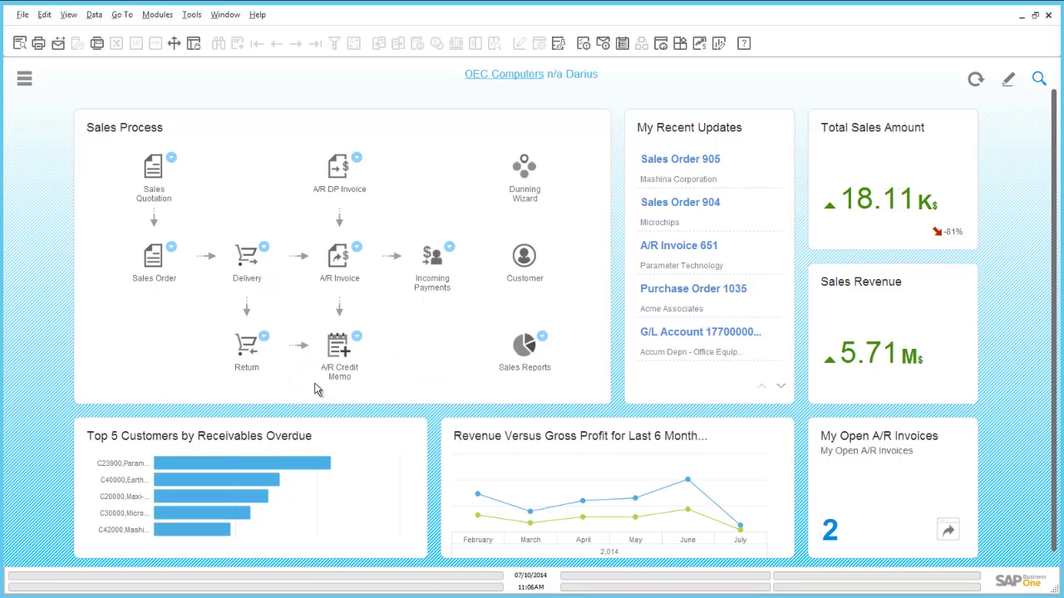
In cockpit edit mode, drag the My Open A/R Invoices tile into the trash to delete it
left_click(1008, 80)
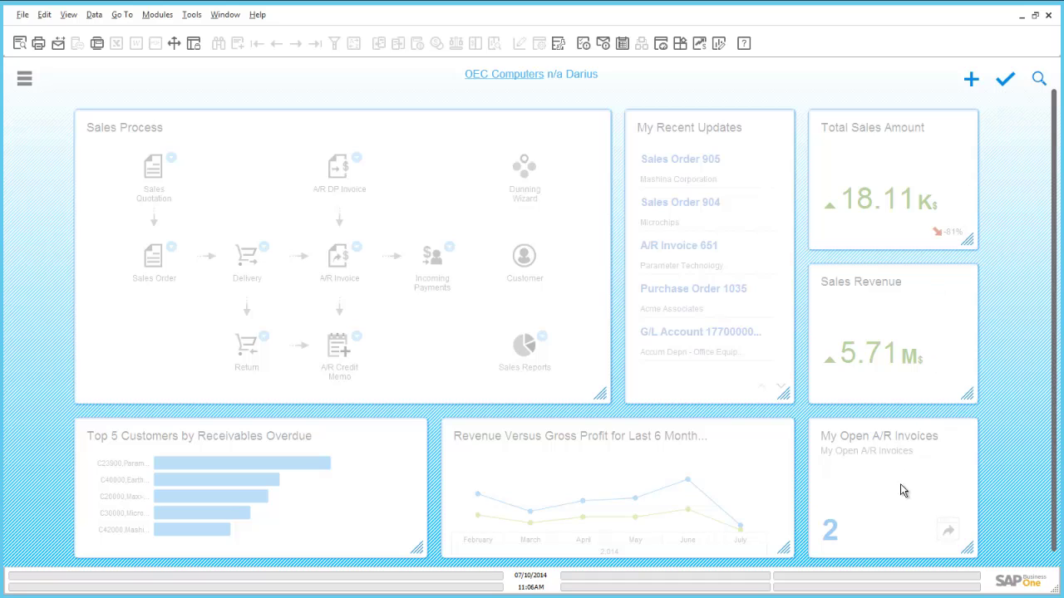
left_click_drag(977, 531, 1036, 565)
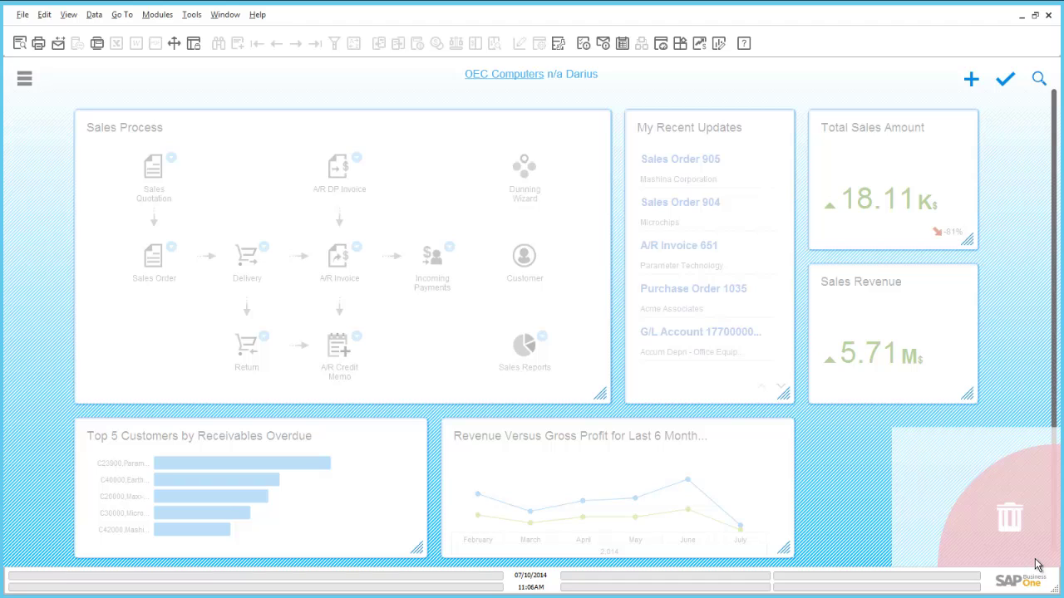
left_click_drag(1036, 565, 1037, 564)
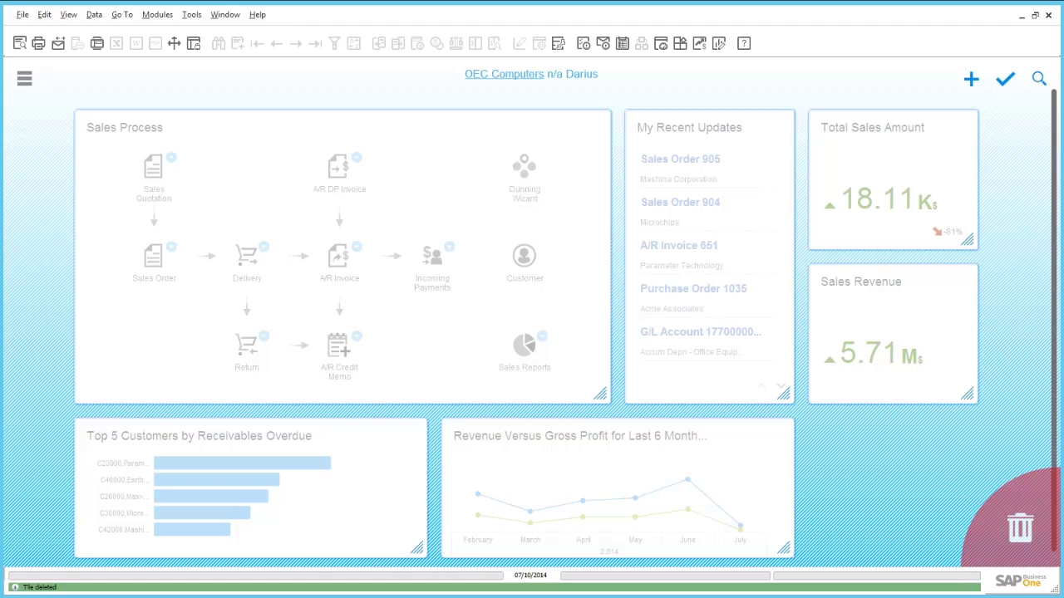
left_click(972, 80)
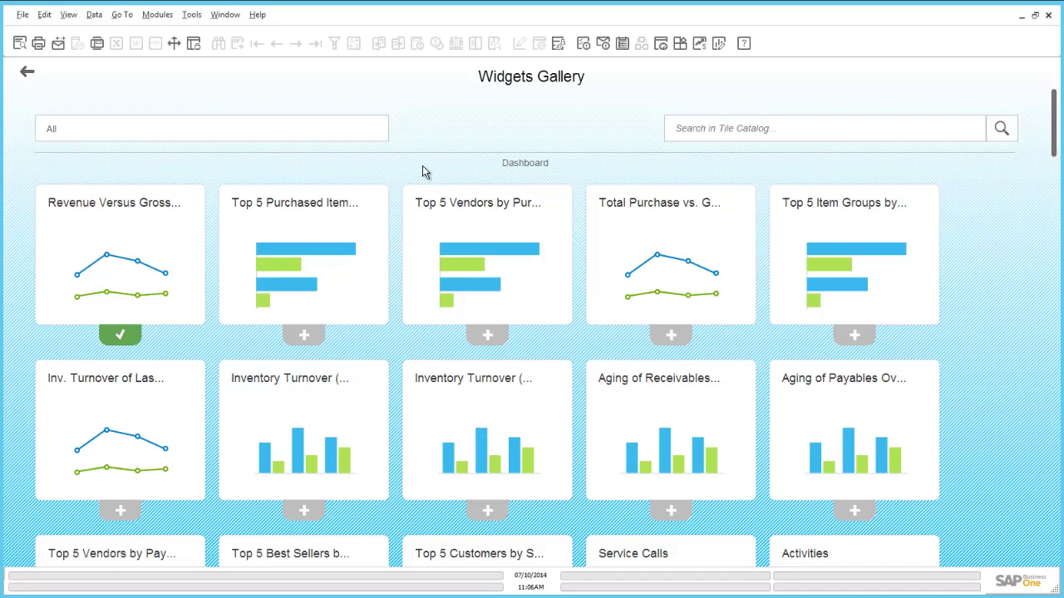
left_click_drag(1055, 145, 1054, 256)
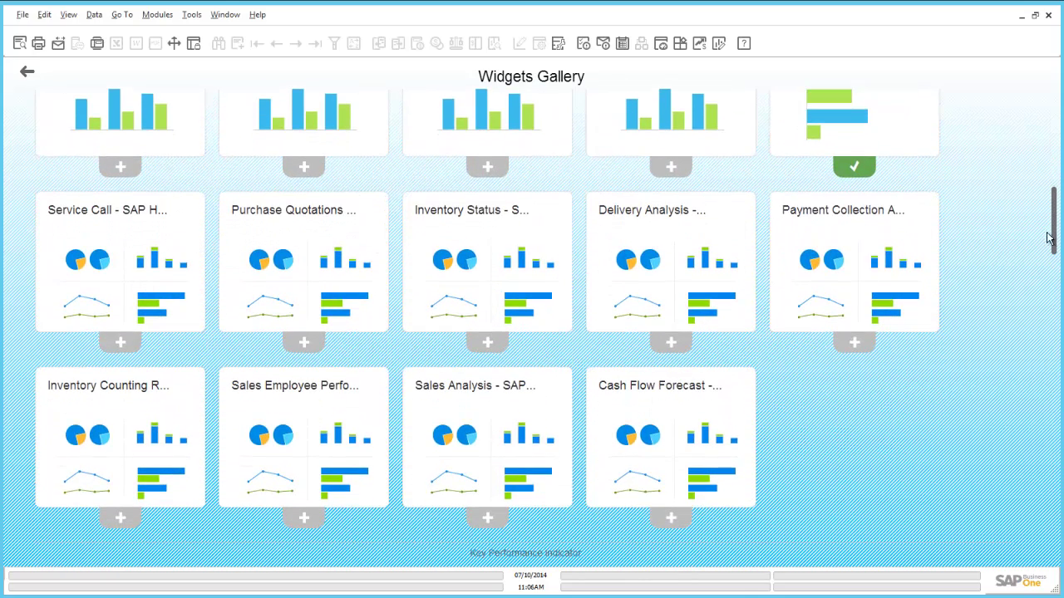
left_click_drag(1052, 236, 1053, 457)
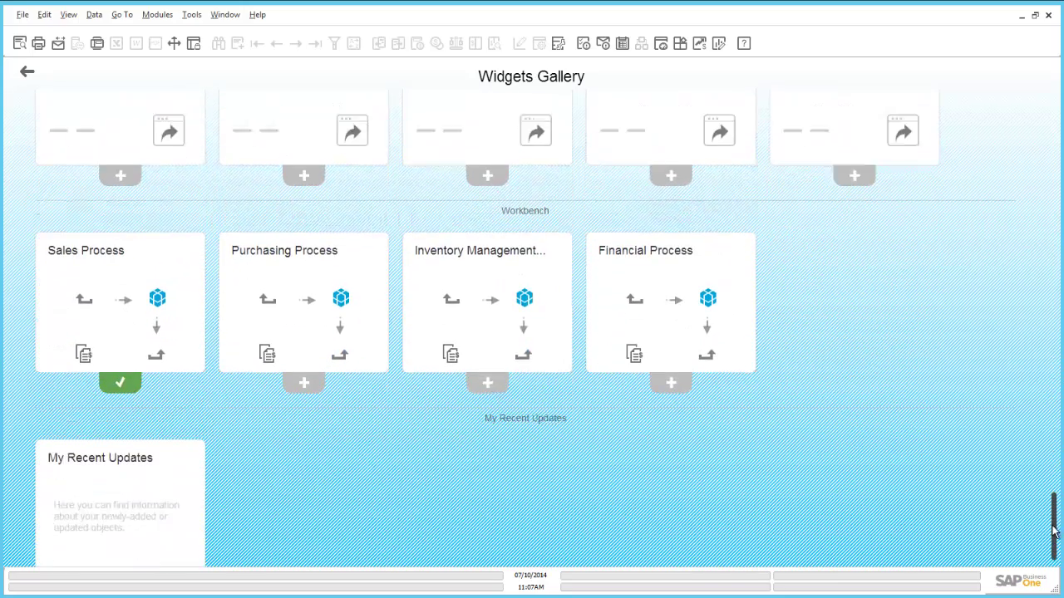
left_click_drag(1053, 457, 1054, 532)
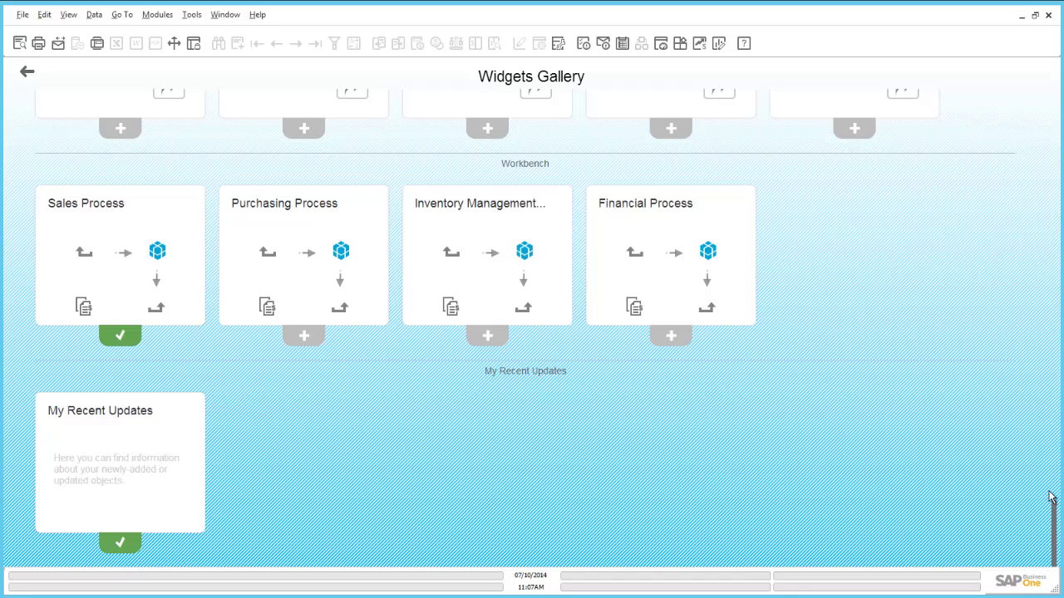
mouse_move(1052, 500)
left_mouse_down()
mouse_move(1037, 451)
mouse_move(1029, 272)
left_mouse_up()
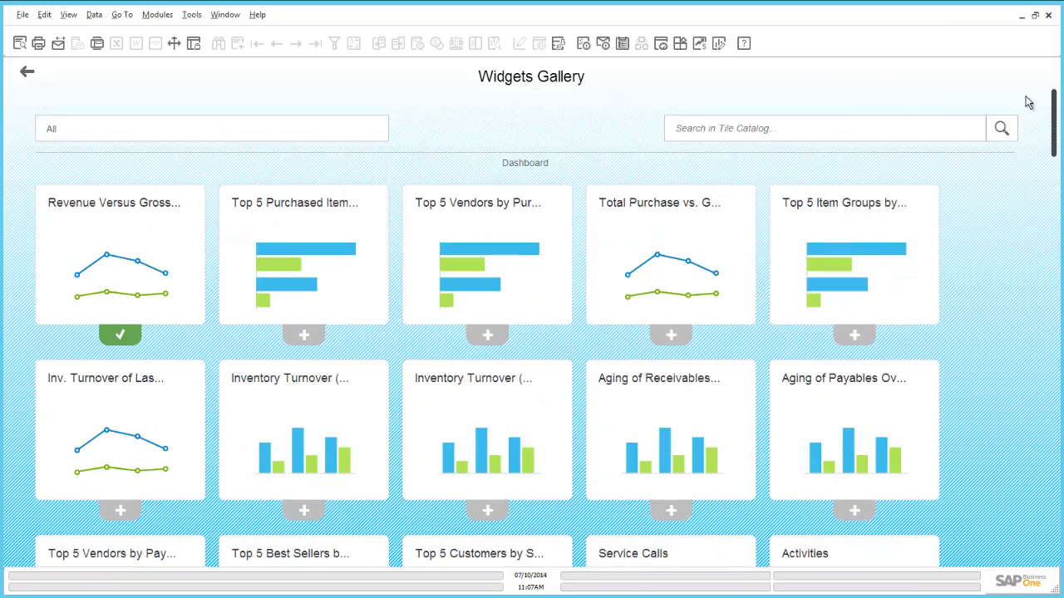
left_click_drag(1029, 272, 1027, 100)
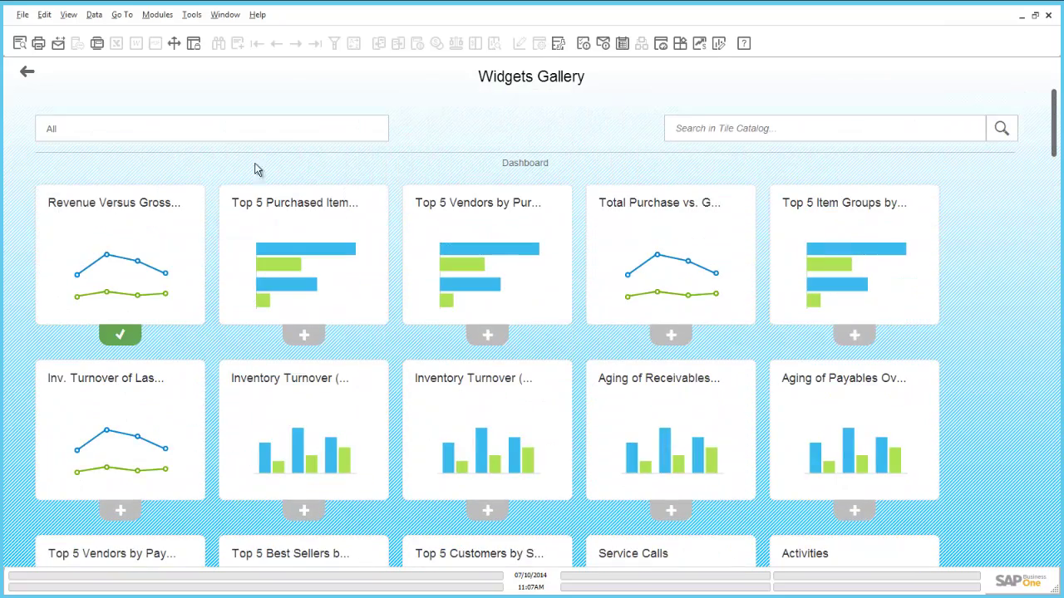
From the Business Object Count widgets, add My Sales Orders Not Delivered and return to the cockpit
left_click(146, 130)
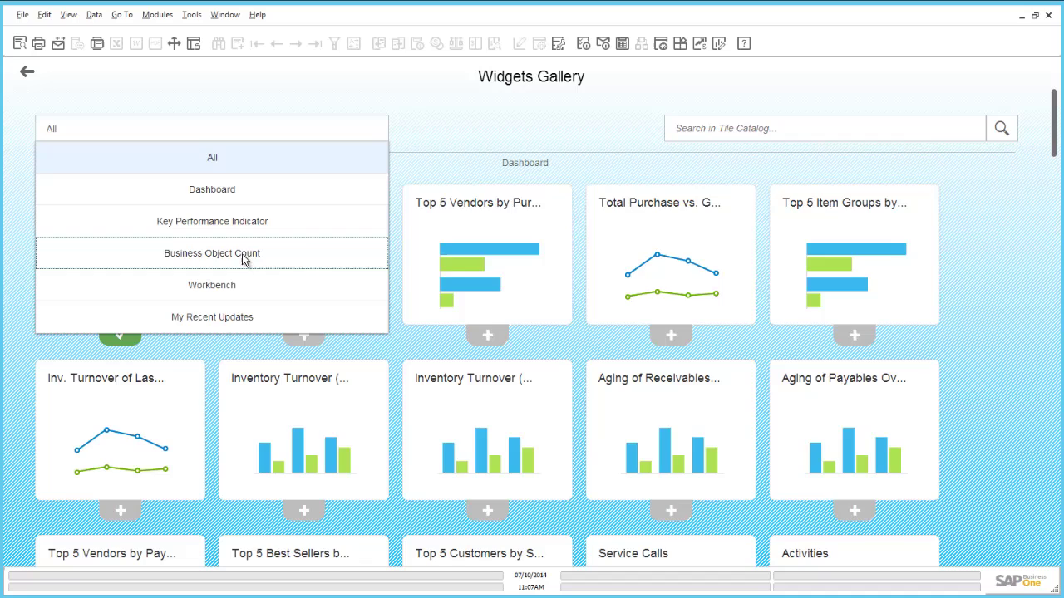
left_click(218, 256)
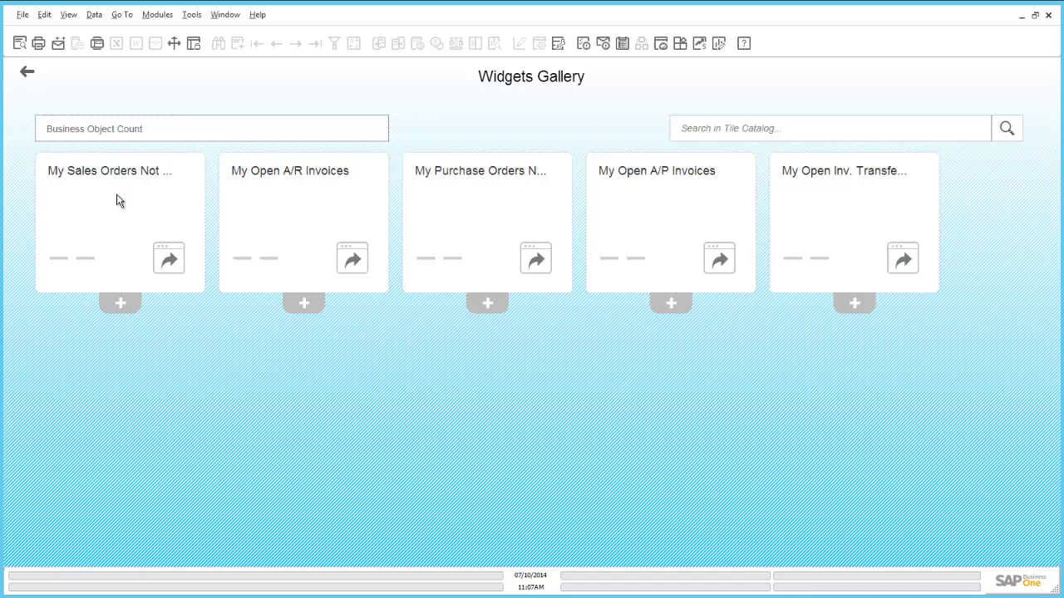
left_click(114, 302)
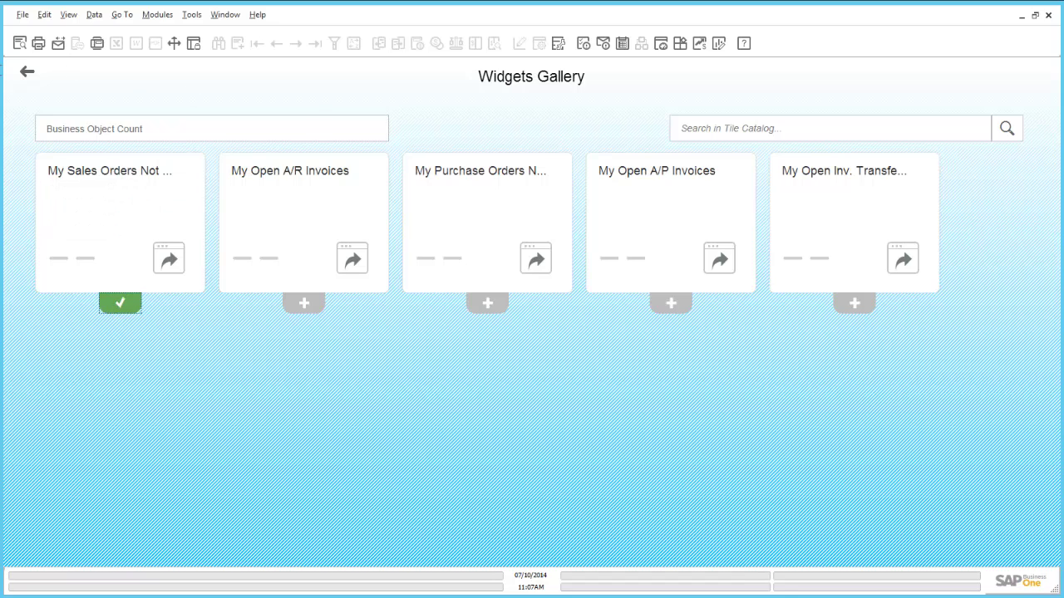
left_click(28, 74)
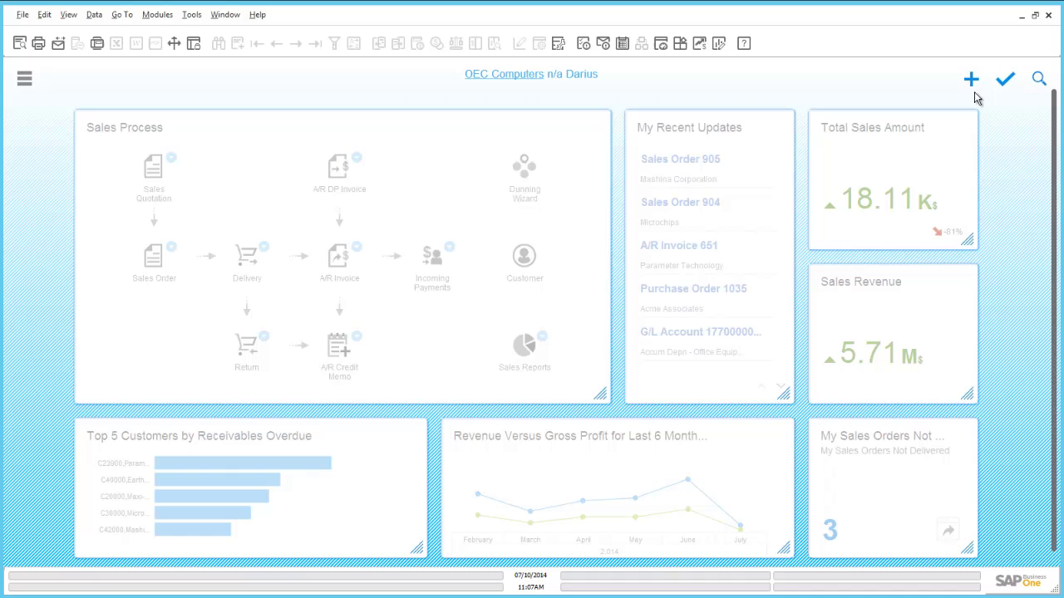
Save the cockpit layout, then review the 3 undelivered orders (904, 903, 905) and the widget's new-order link
left_click(1003, 82)
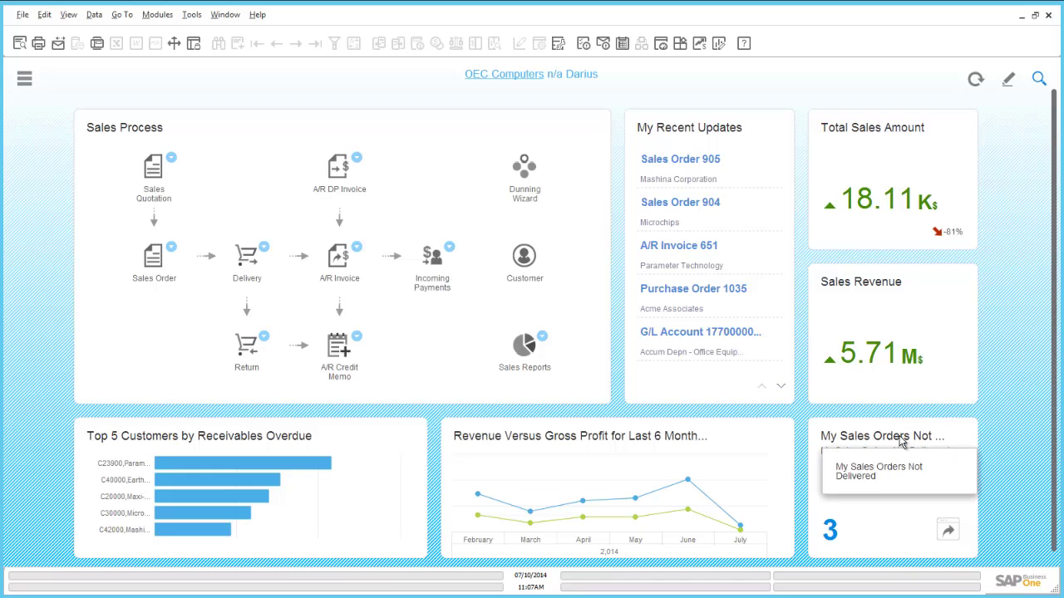
left_click(829, 529)
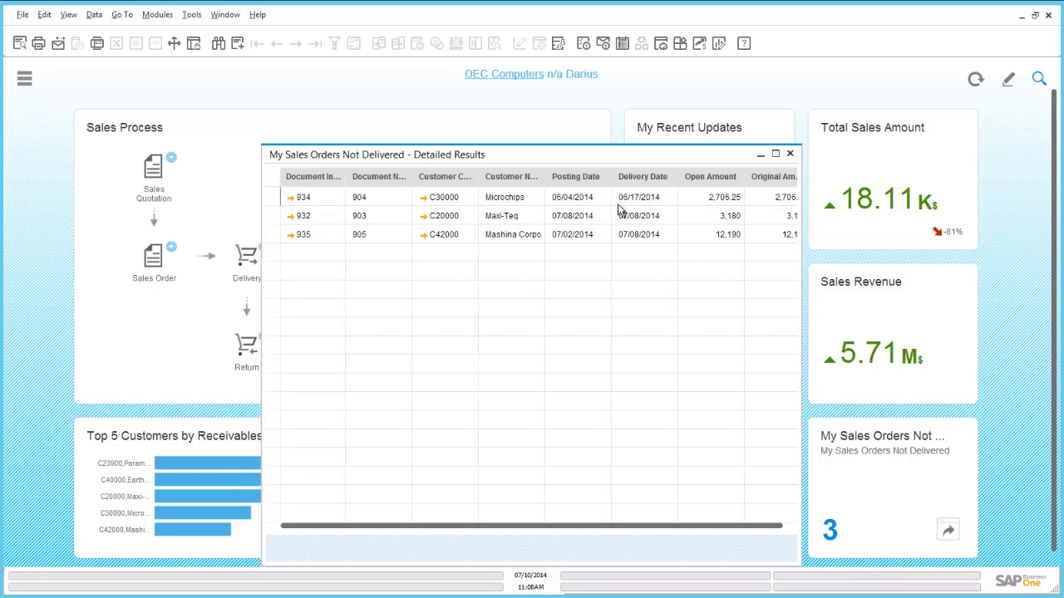
left_click(789, 154)
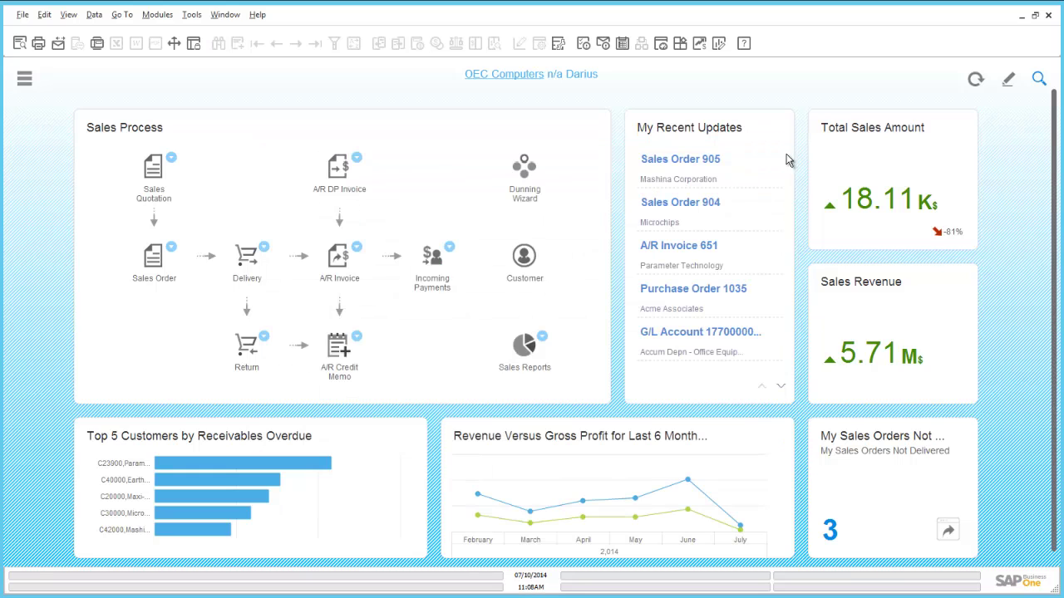
left_click(948, 530)
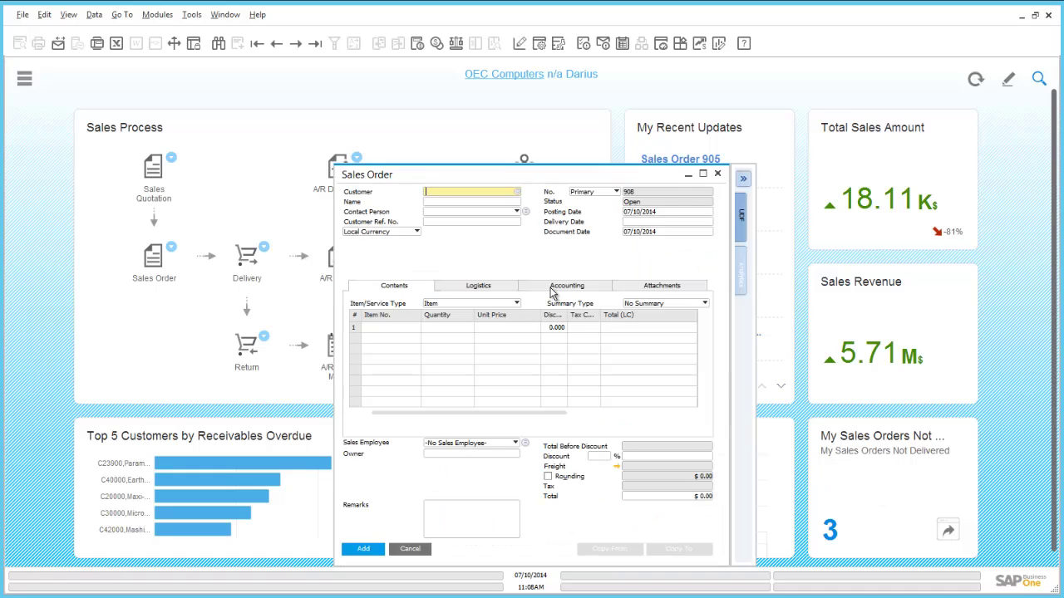
left_click(716, 176)
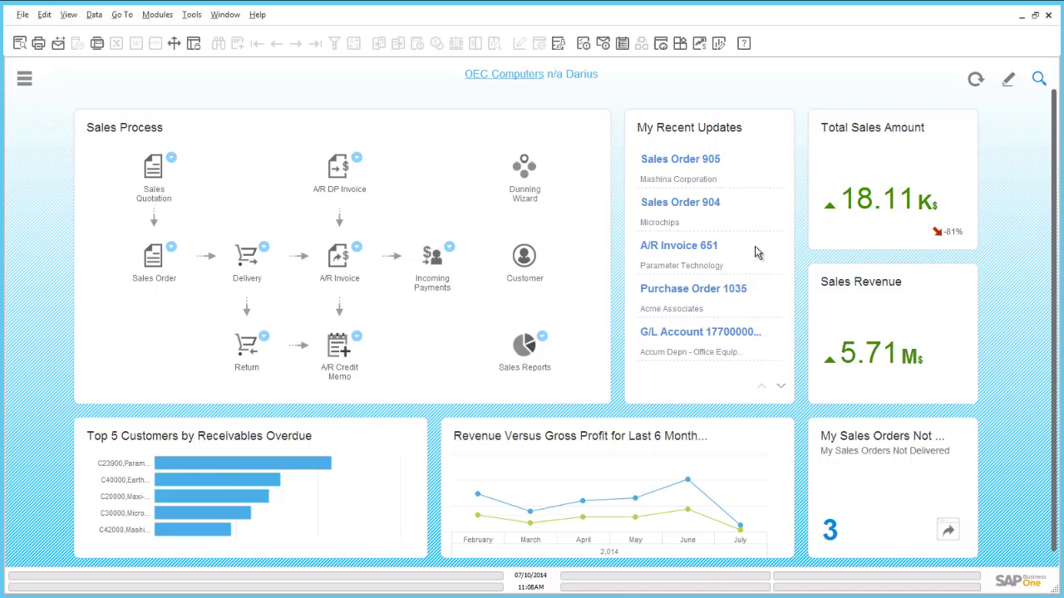